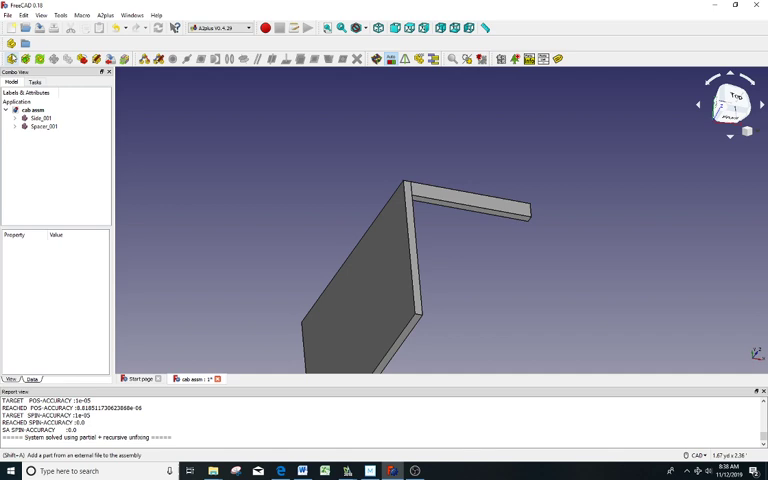
Select the existing Spacer_001 bar in the 3D view
{"action": "left_click", "coordinate": [446, 196]}
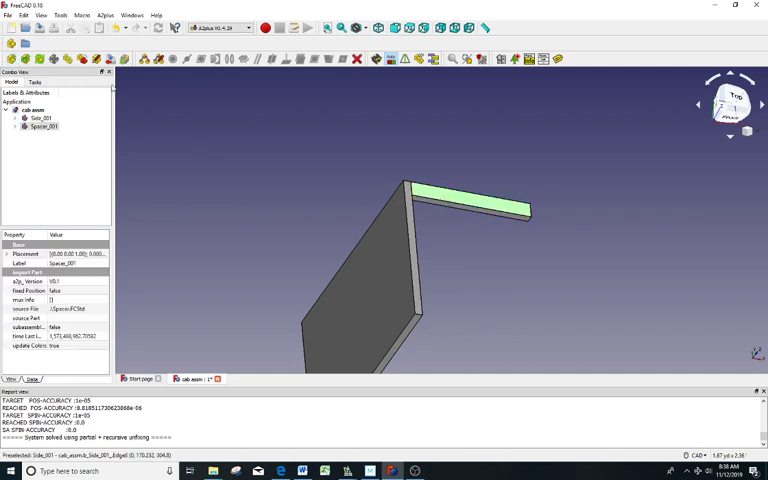
Duplicate the spacer into the scene and make its end face coincident with the panel's narrow edge
{"action": "left_click", "coordinate": [96, 60]}
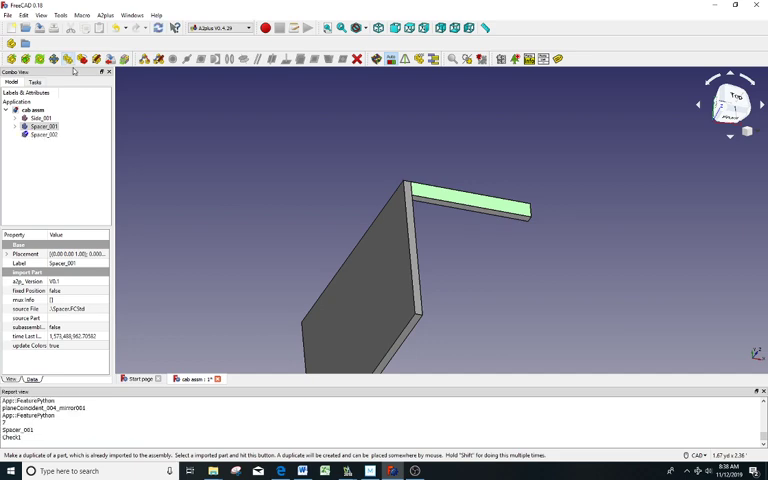
{"action": "left_click", "coordinate": [500, 320]}
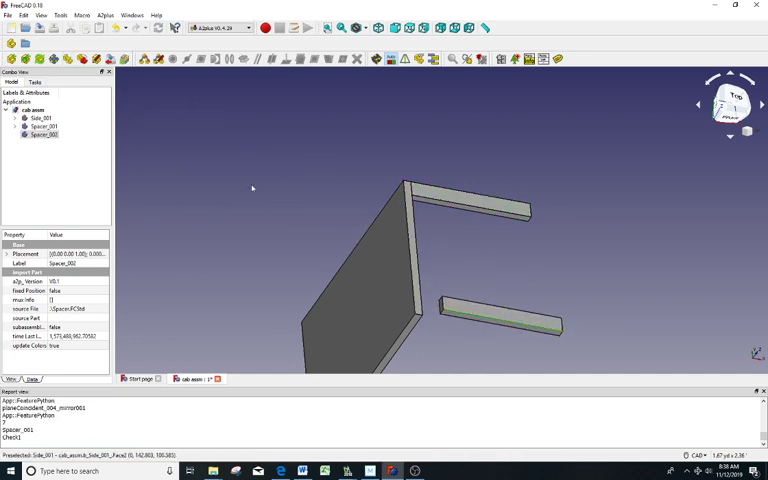
{"action": "left_click", "coordinate": [124, 59]}
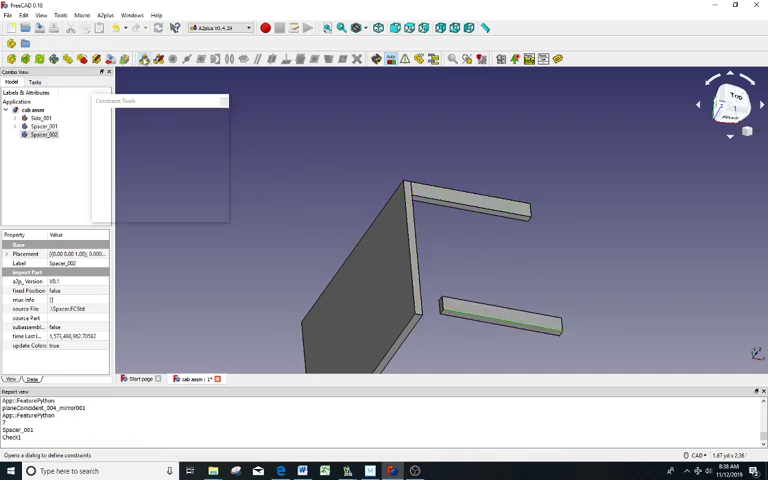
{"action": "scroll", "coordinate": [382, 286], "scroll_direction": "up", "scroll_amount": 2}
{"action": "scroll", "coordinate": [423, 326], "scroll_direction": "up", "scroll_amount": 2}
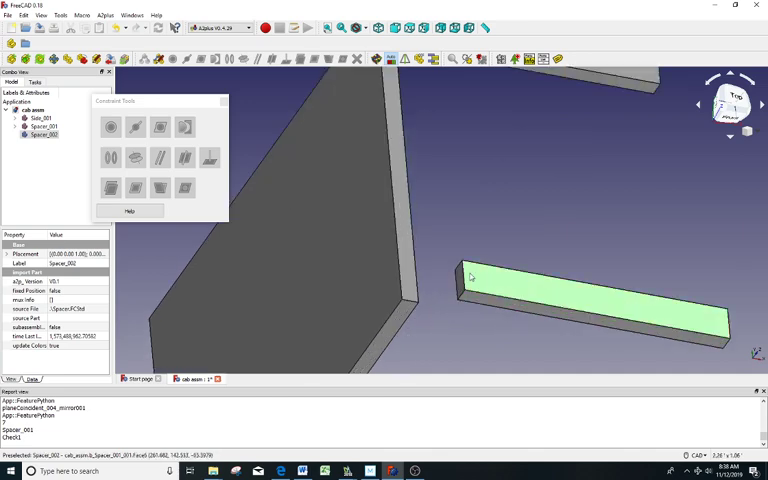
{"action": "left_click", "coordinate": [408, 324]}
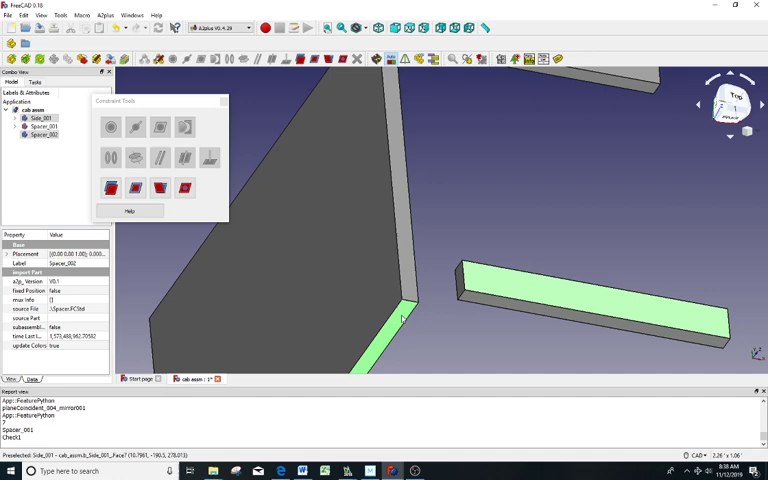
{"action": "left_click", "coordinate": [135, 188]}
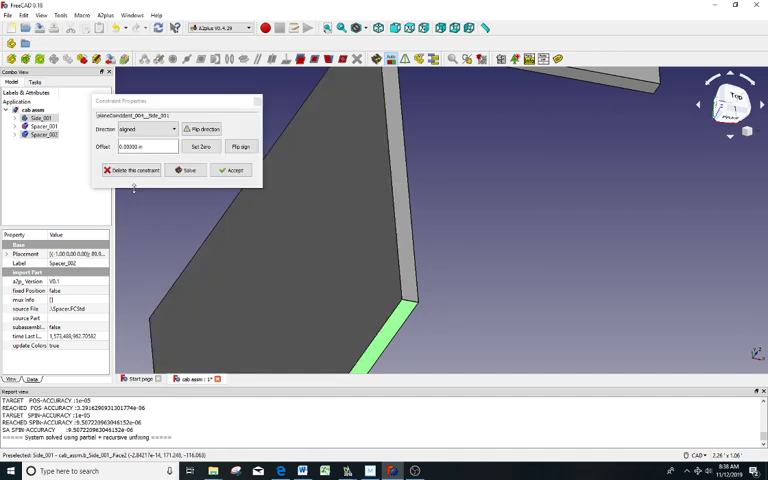
{"action": "scroll", "coordinate": [432, 304], "scroll_direction": "down", "scroll_amount": 2}
{"action": "scroll", "coordinate": [494, 326], "scroll_direction": "down", "scroll_amount": 1}
{"action": "scroll", "coordinate": [509, 314], "scroll_direction": "down", "scroll_amount": 2}
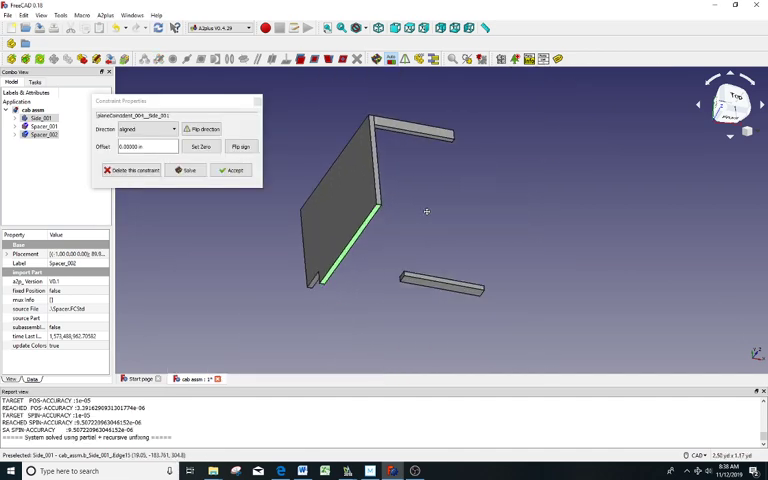
{"action": "scroll", "coordinate": [427, 214], "scroll_direction": "down", "scroll_amount": 2}
{"action": "scroll", "coordinate": [400, 271], "scroll_direction": "up", "scroll_amount": 2}
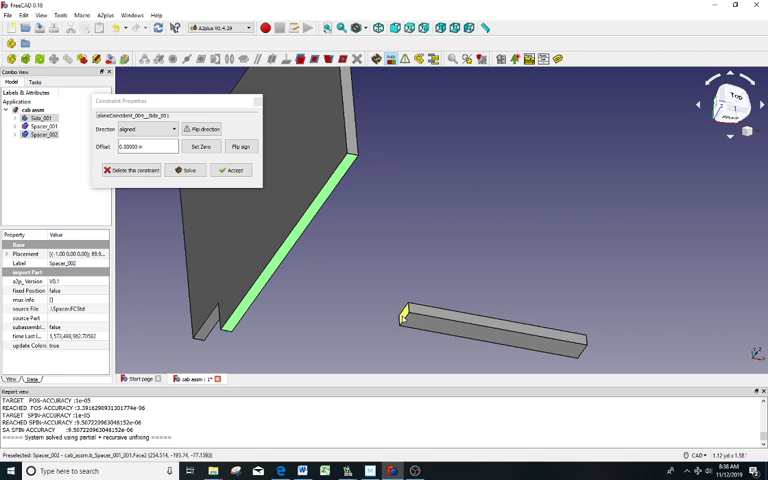
{"action": "left_click", "coordinate": [233, 170]}
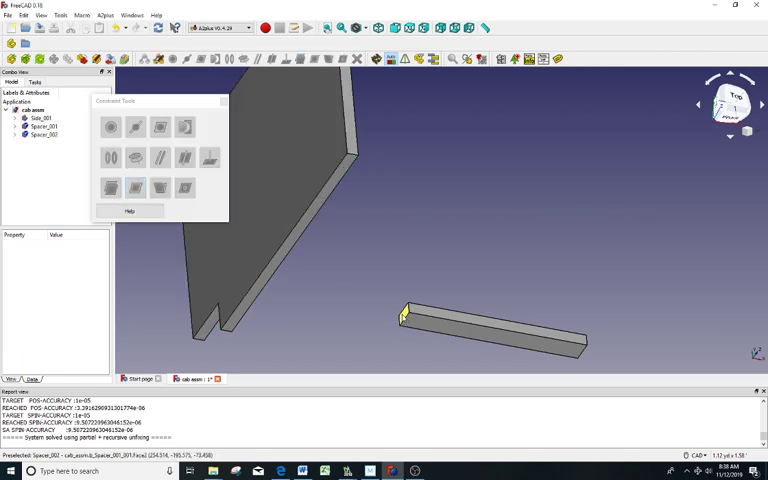
Make Spacer_002's end face coincident with the side panel's broad face
{"action": "left_click", "coordinate": [404, 317]}
{"action": "middle_click_drag", "start_coordinate": [358, 259], "coordinate": [284, 275]}
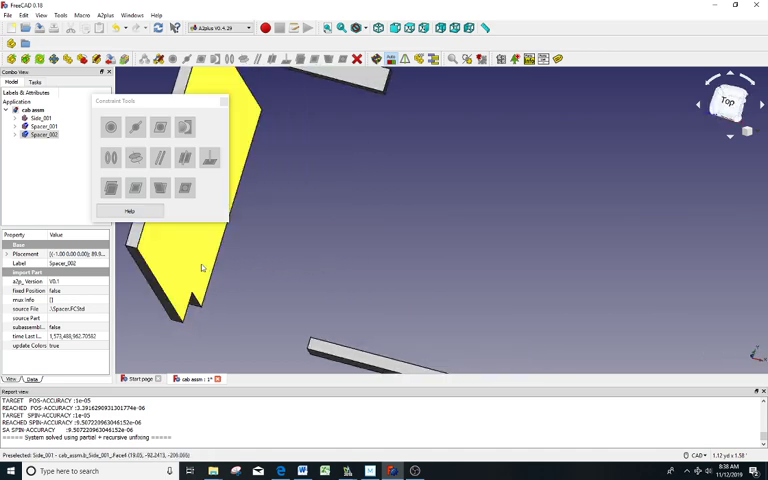
{"action": "left_click", "coordinate": [203, 268]}
{"action": "left_click", "coordinate": [135, 190]}
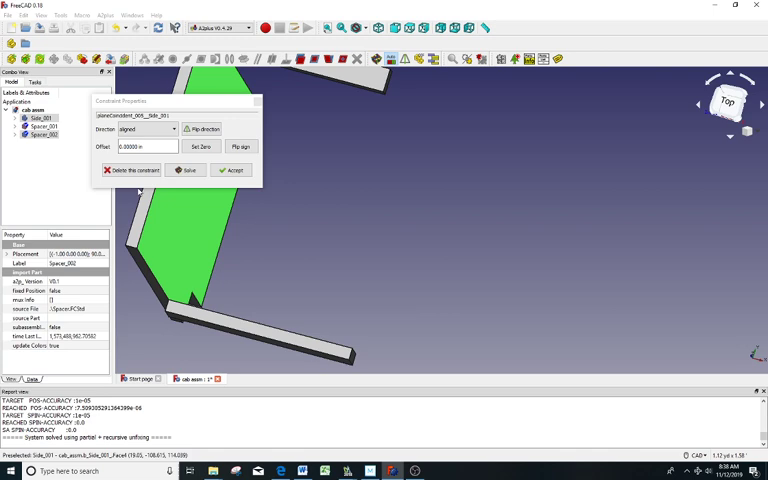
{"action": "left_click", "coordinate": [228, 171]}
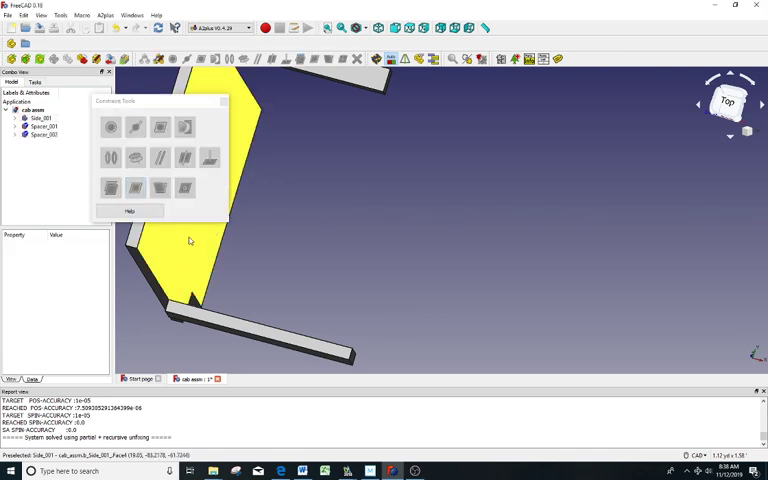
Add another plane-coincident constraint between a side panel face and a Spacer_002 face
{"action": "left_click", "coordinate": [133, 238]}
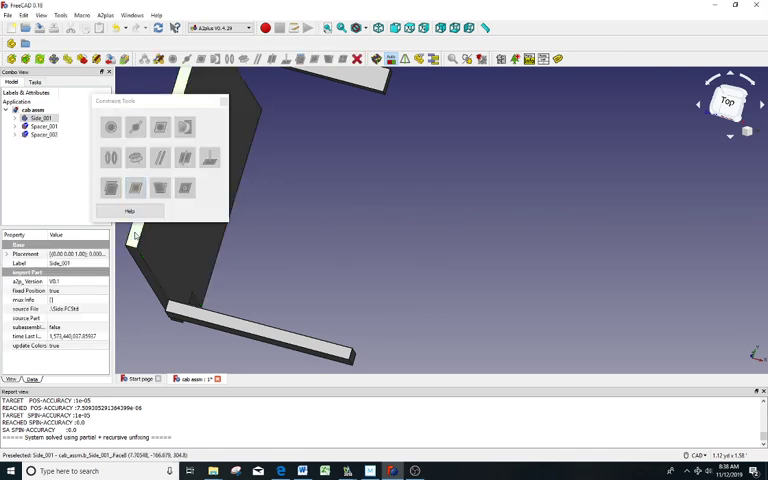
{"action": "left_click", "coordinate": [179, 311]}
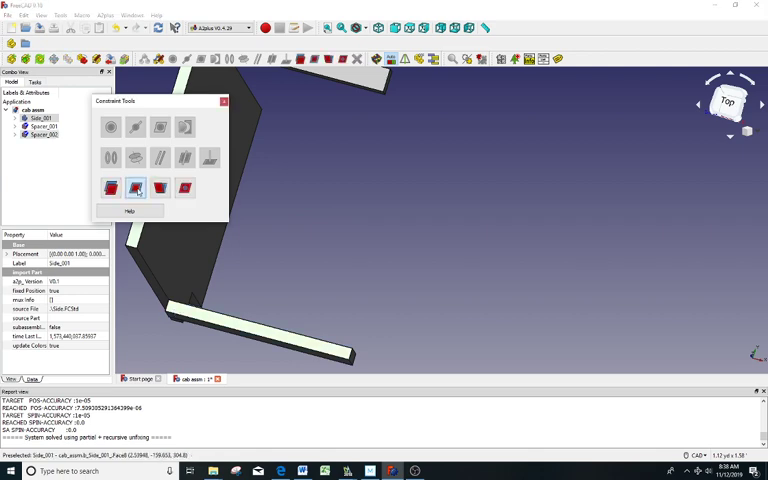
{"action": "left_click", "coordinate": [135, 187]}
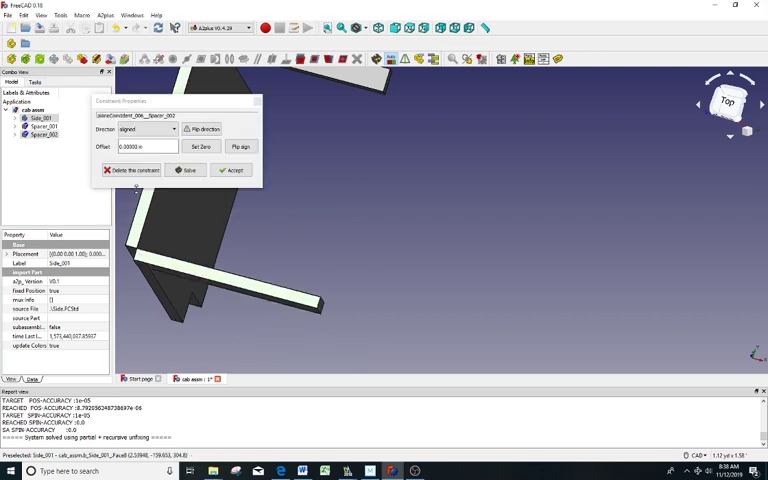
{"action": "left_click", "coordinate": [230, 170]}
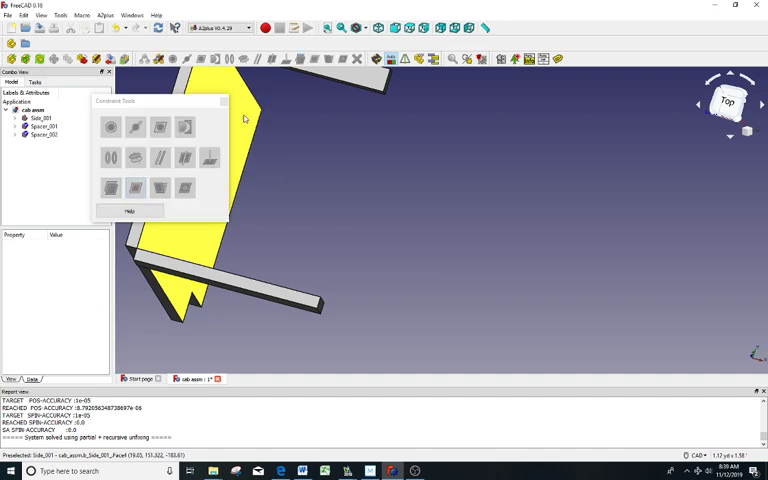
{"action": "scroll", "coordinate": [283, 219], "scroll_direction": "down", "scroll_amount": 5}
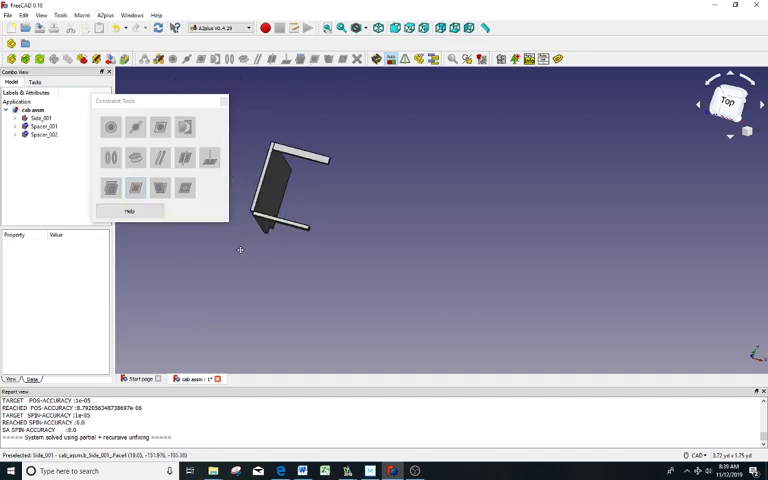
View the solved assembly from a new angle and select Spacer_002
{"action": "middle_click_drag", "start_coordinate": [240, 250], "coordinate": [326, 254]}
{"action": "scroll", "coordinate": [410, 192], "scroll_direction": "up", "scroll_amount": 4}
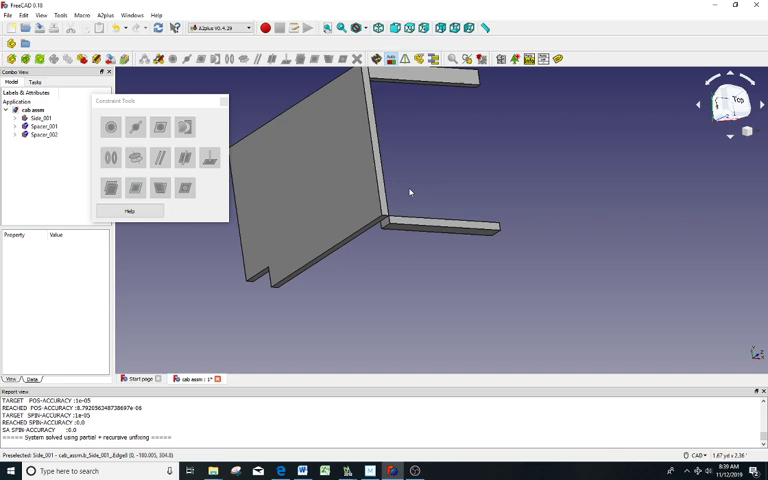
{"action": "scroll", "coordinate": [410, 192], "scroll_direction": "up", "scroll_amount": 3}
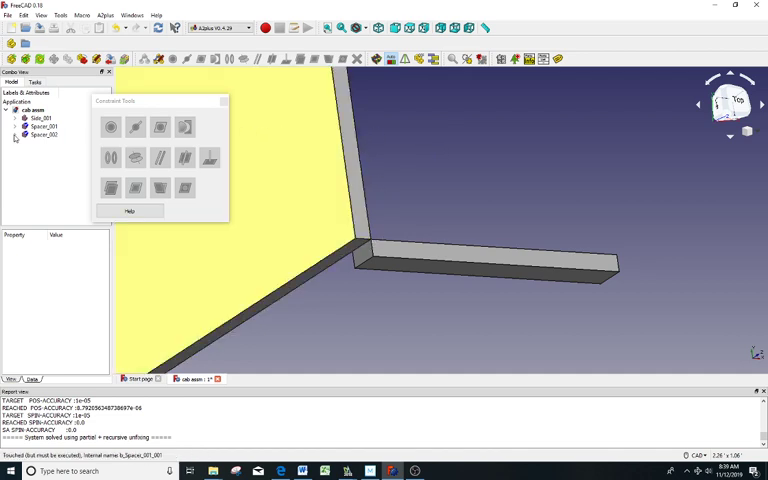
{"action": "left_click", "coordinate": [411, 254]}
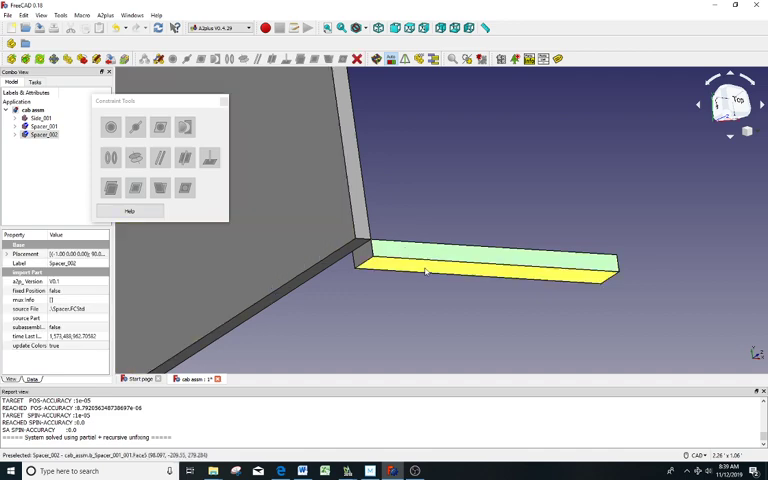
Expand Spacer_002's constraints and highlight the parts joined by planeCoincident_004
{"action": "left_click", "coordinate": [14, 135]}
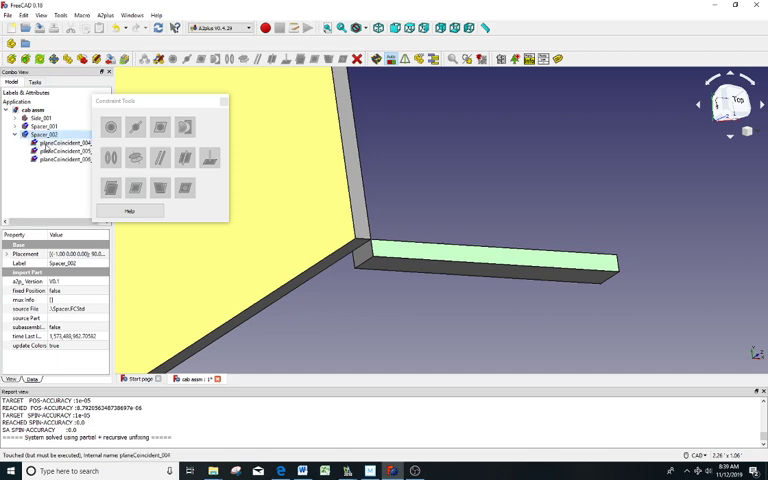
{"action": "left_click", "coordinate": [45, 145]}
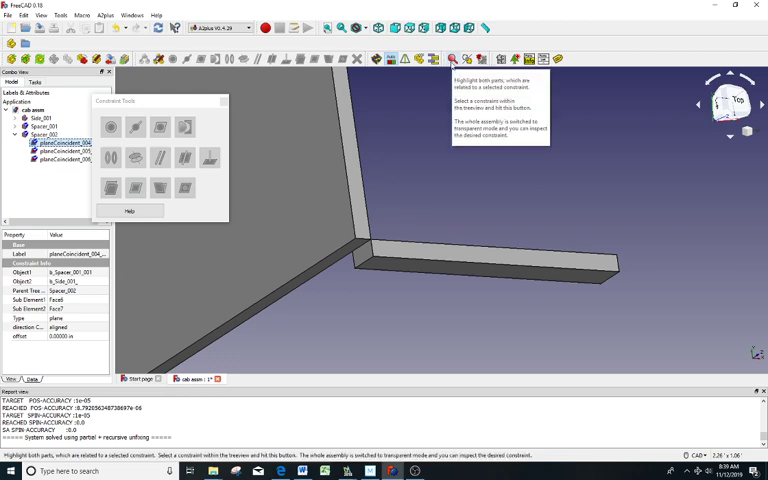
{"action": "left_click", "coordinate": [452, 62]}
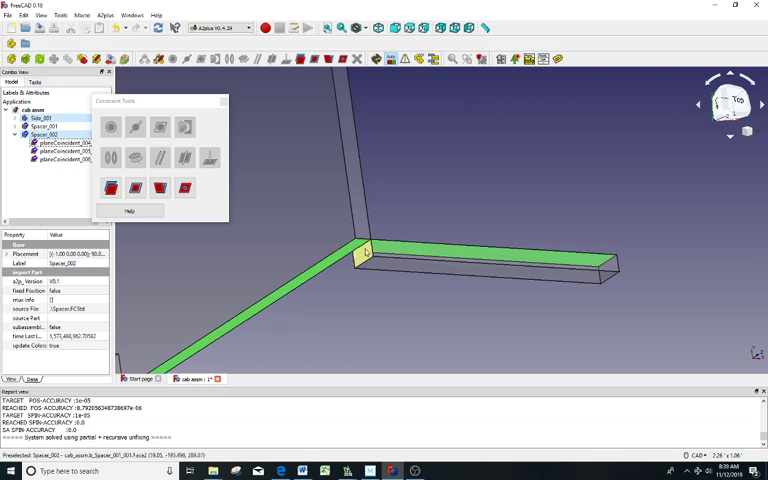
{"action": "scroll", "coordinate": [443, 214], "scroll_direction": "up", "scroll_amount": 2}
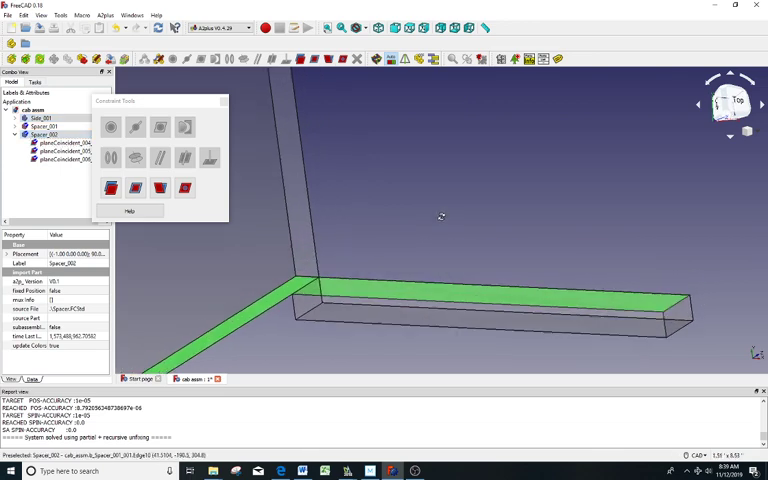
{"action": "scroll", "coordinate": [442, 214], "scroll_direction": "up", "scroll_amount": 2}
{"action": "scroll", "coordinate": [437, 209], "scroll_direction": "down", "scroll_amount": 2}
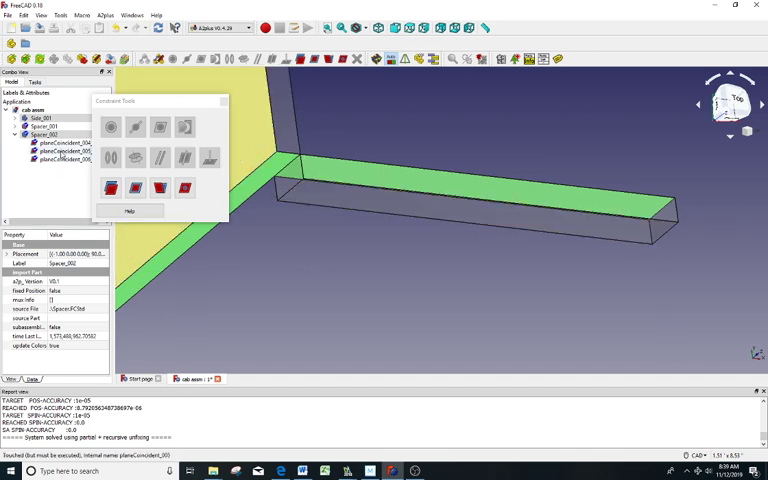
Inspect the faces joined by planeCoincident_005 and planeCoincident_006, highlighting Side_001
{"action": "left_click", "coordinate": [63, 151]}
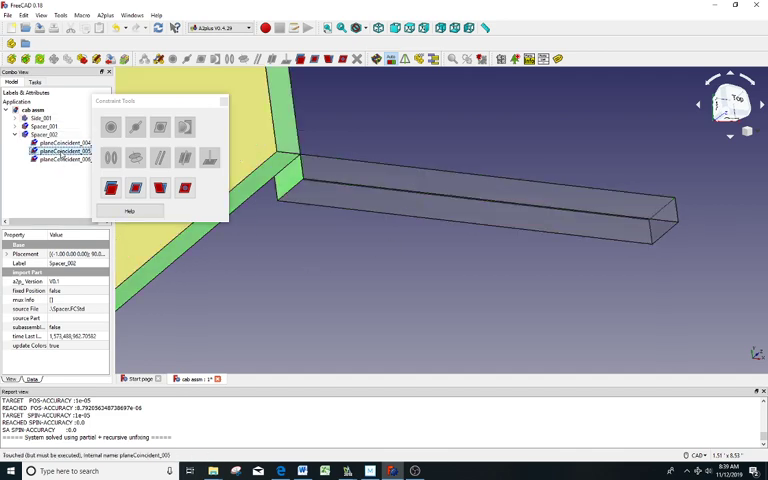
{"action": "left_click", "coordinate": [61, 160]}
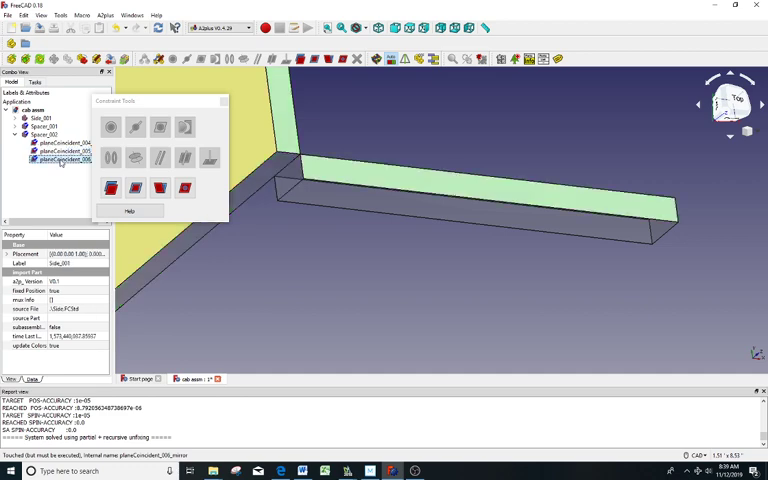
{"action": "left_click", "coordinate": [287, 150]}
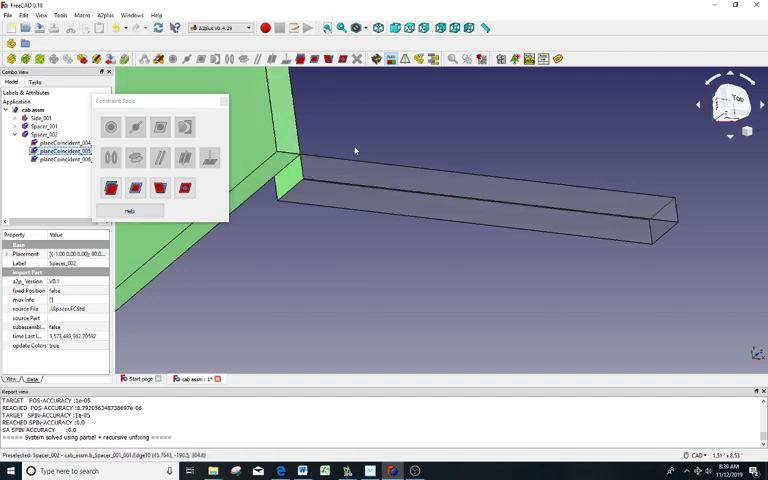
{"action": "scroll", "coordinate": [357, 153], "scroll_direction": "up", "scroll_amount": 5}
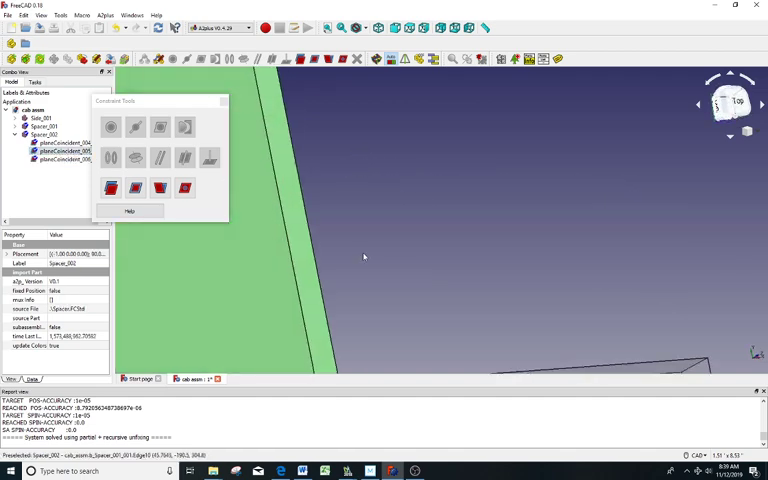
{"action": "scroll", "coordinate": [366, 280], "scroll_direction": "down", "scroll_amount": 1}
{"action": "scroll", "coordinate": [370, 309], "scroll_direction": "down", "scroll_amount": 5}
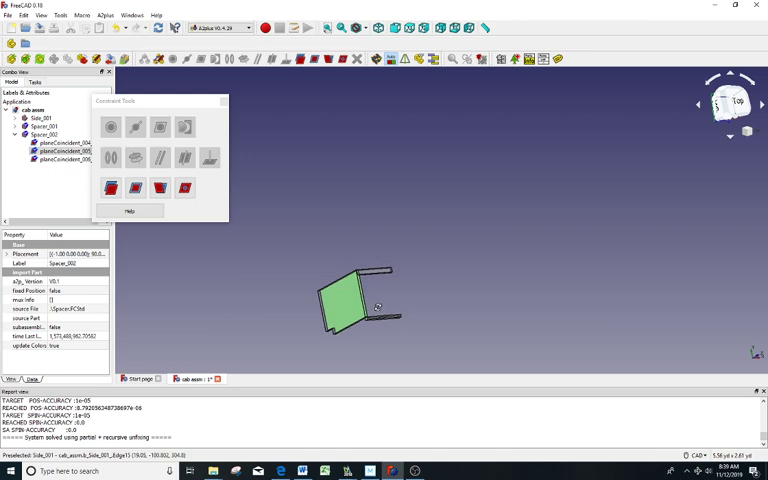
{"action": "middle_click_drag", "start_coordinate": [377, 307], "coordinate": [385, 301]}
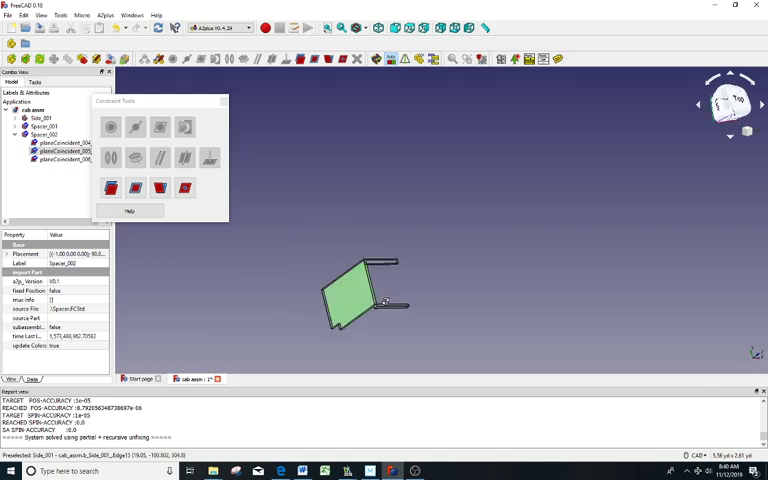
{"action": "scroll", "coordinate": [385, 301], "scroll_direction": "up", "scroll_amount": 2}
{"action": "scroll", "coordinate": [385, 301], "scroll_direction": "up", "scroll_amount": 3}
{"action": "scroll", "coordinate": [385, 301], "scroll_direction": "up", "scroll_amount": 2}
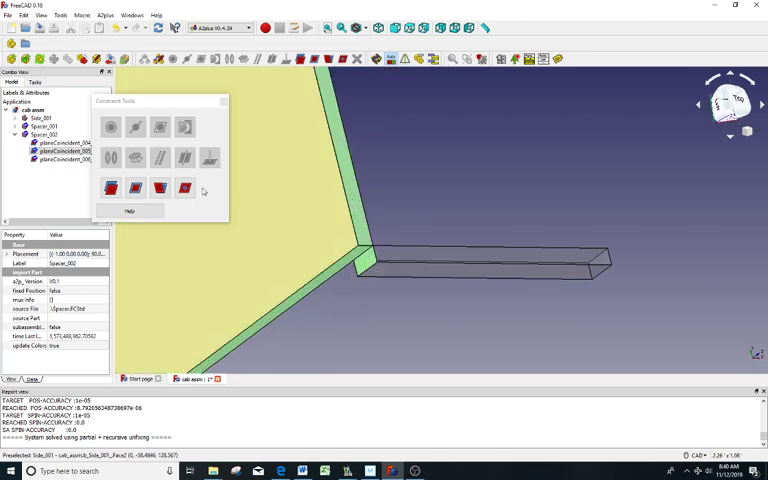
Recheck planeCoincident_004, leave the transparent view, and select planeCoincident_004 for removal
{"action": "left_click", "coordinate": [44, 143]}
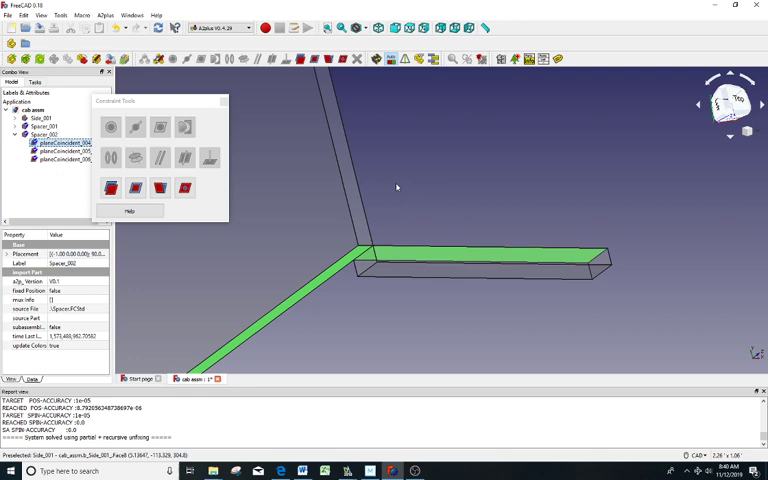
{"action": "left_click", "coordinate": [396, 187]}
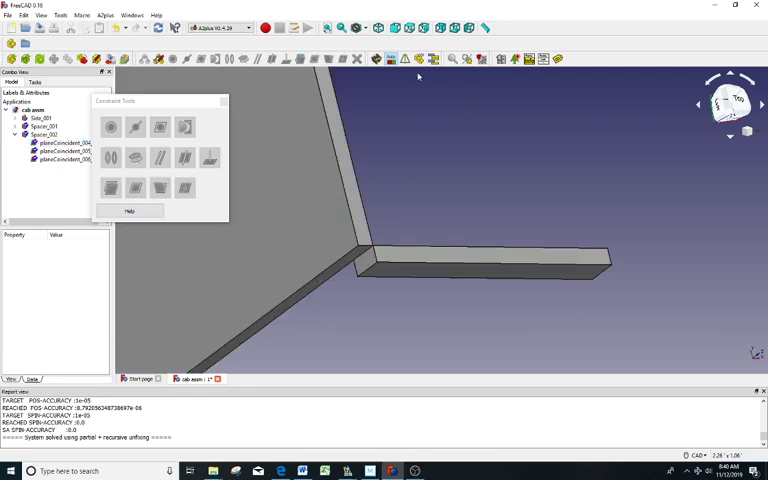
{"action": "left_click", "coordinate": [55, 143]}
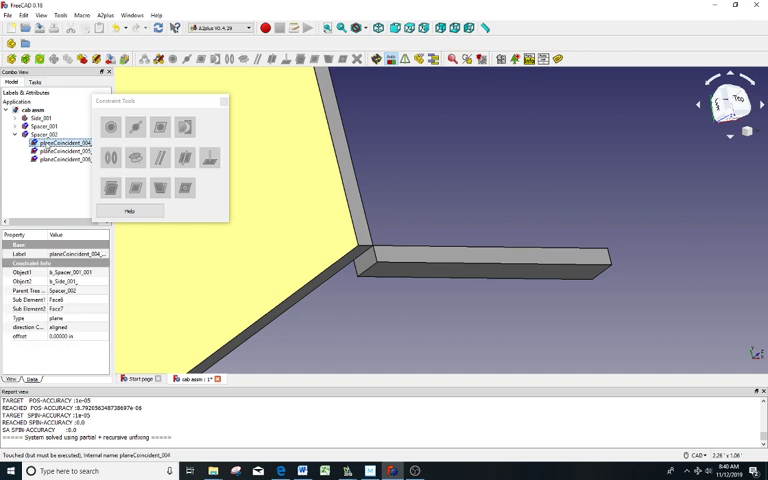
Replace planeCoincident_004 with a coincident constraint from the spacer's bottom face to the panel's edge
{"action": "key", "text": "Delete"}
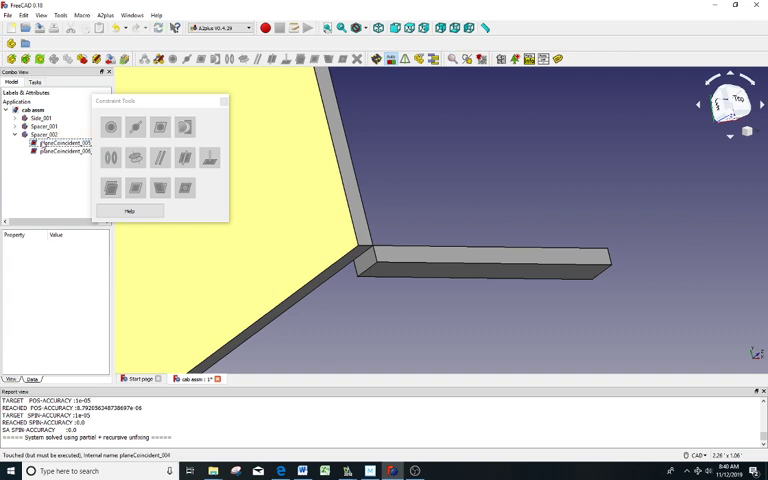
{"action": "left_click", "coordinate": [396, 272]}
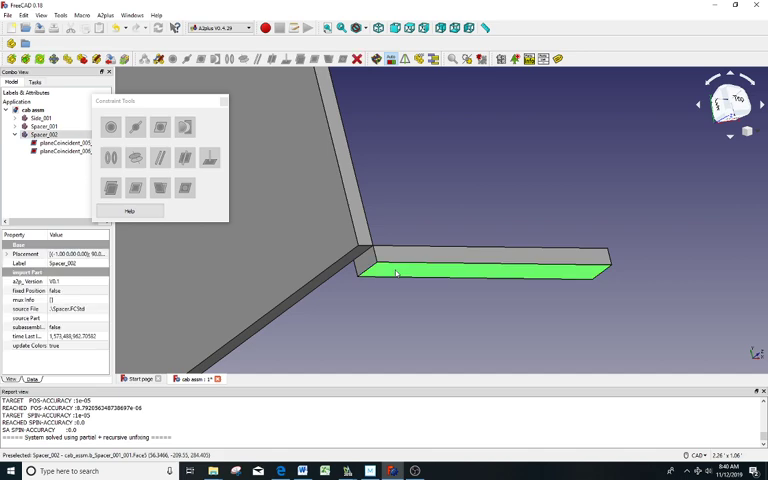
{"action": "left_click", "coordinate": [352, 262], "text": "ctrl"}
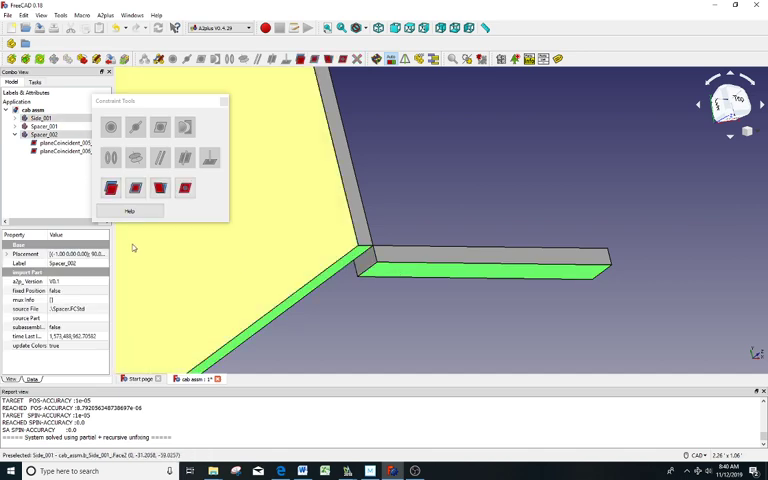
{"action": "left_click", "coordinate": [135, 188]}
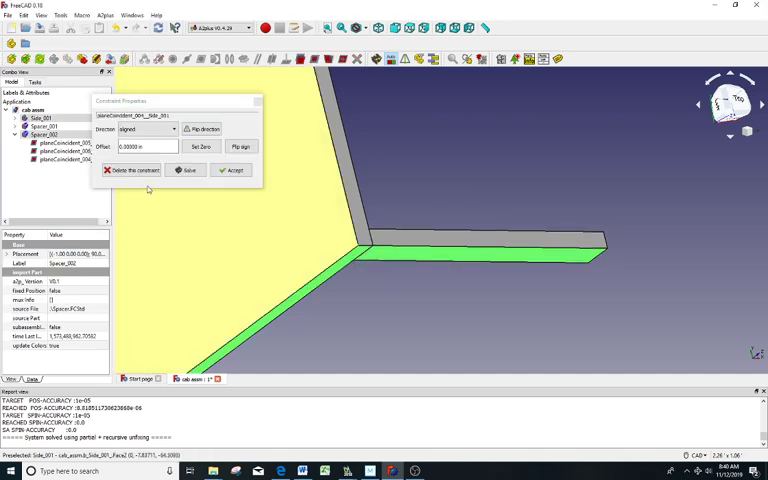